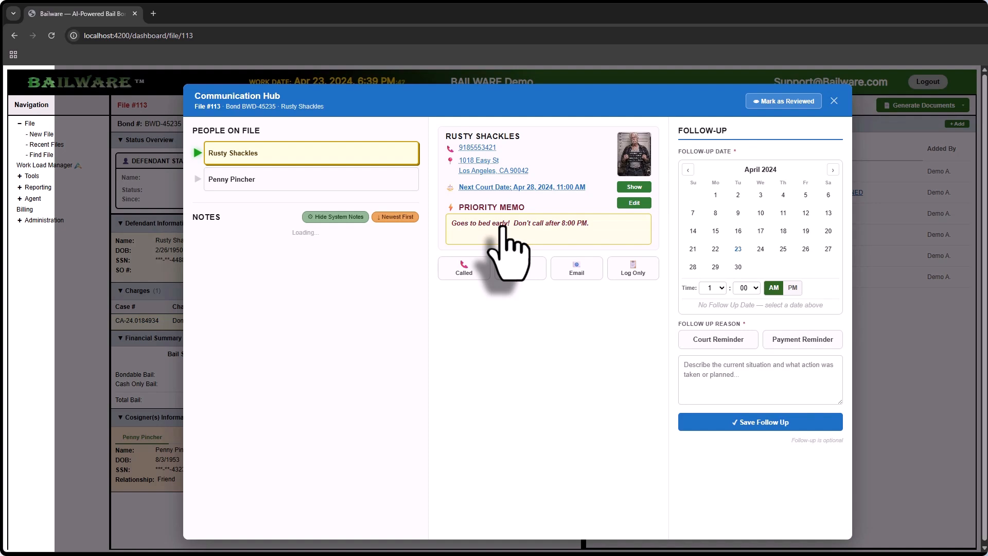
# Hide the system notes and check the cosigner's contact card before returning to the defendant
pyautogui.click(327, 217)
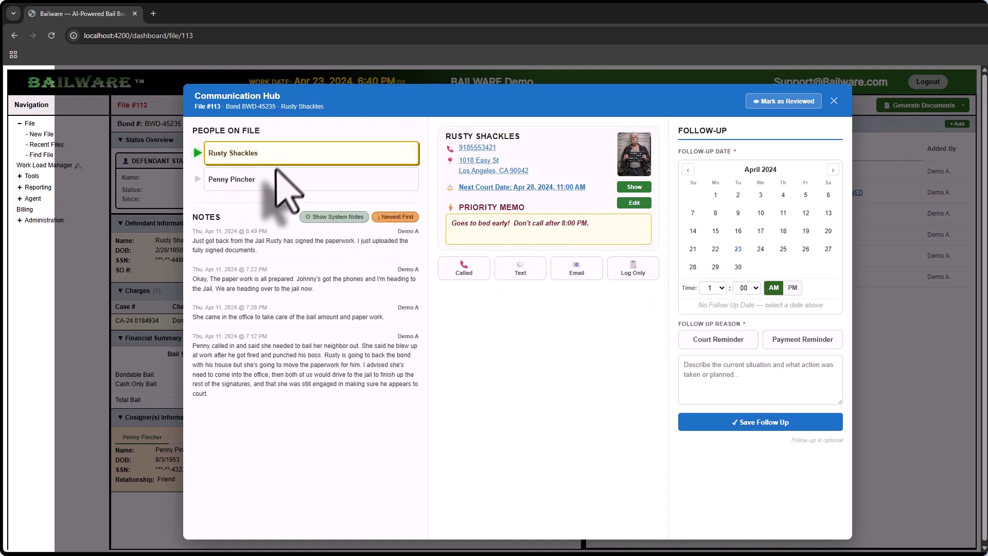
pyautogui.click(272, 188)
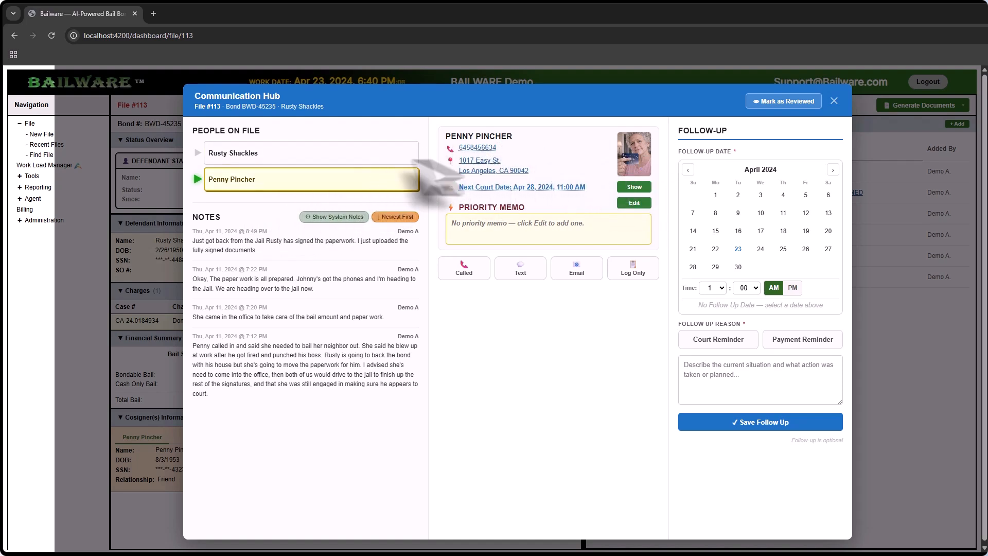
pyautogui.click(268, 161)
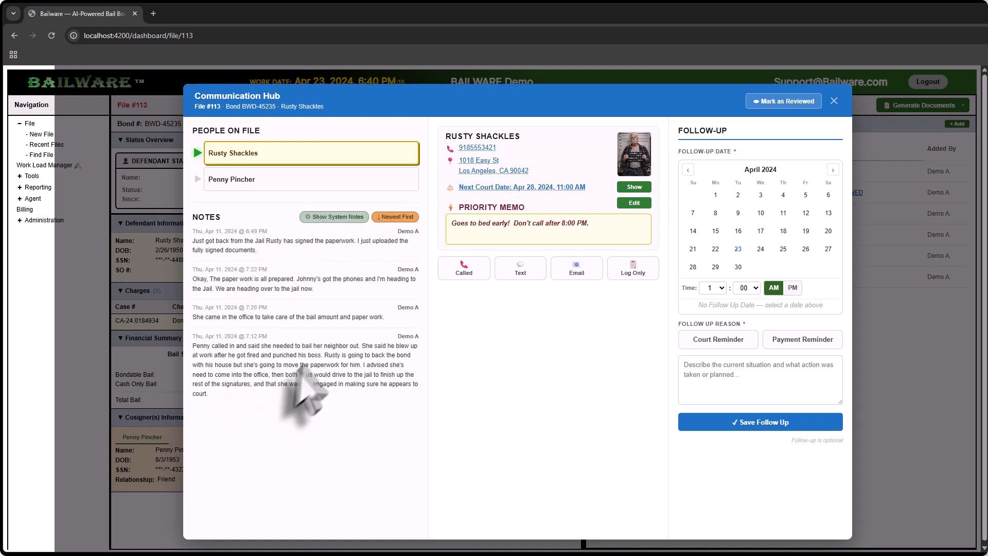
# Show and hide the system notes once, and sort the notes oldest first
pyautogui.click(335, 218)
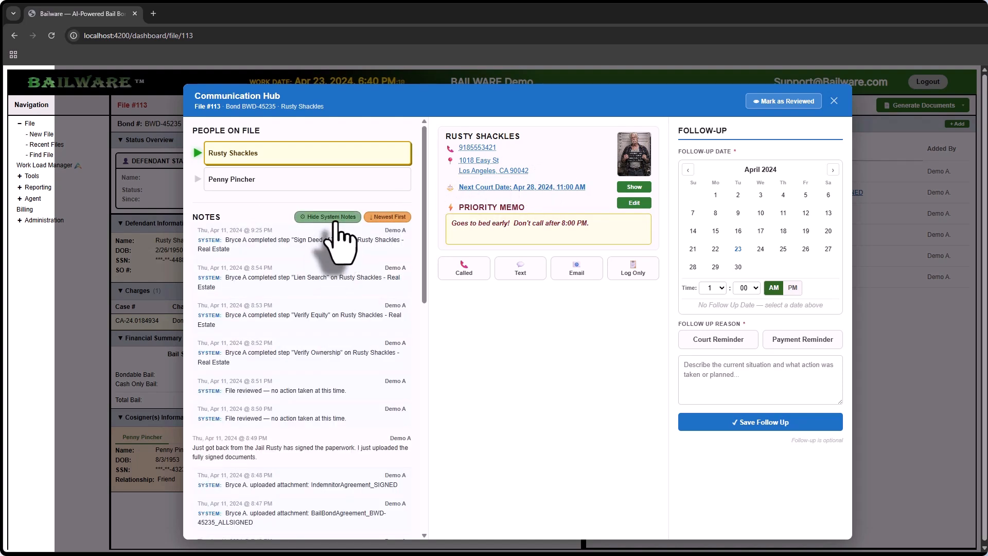
pyautogui.click(333, 218)
pyautogui.click(390, 218)
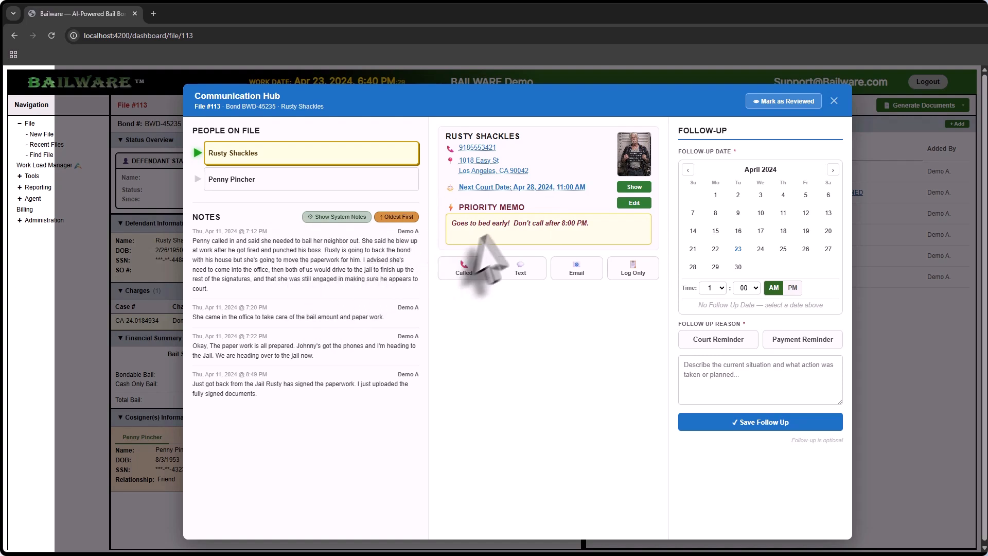
# Display the next court date's information and the defendant's photo, enlarging the photo to 2.5× and framing the face
pyautogui.click(541, 188)
pyautogui.click(645, 163)
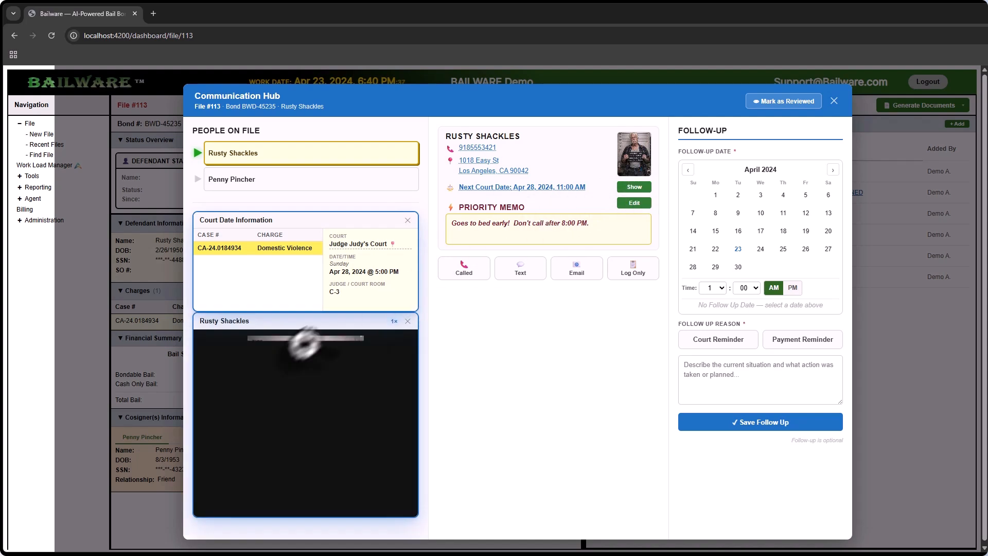
pyautogui.scroll(3, 294, 399)
pyautogui.moveTo(320, 354); pyautogui.dragTo(311, 439)
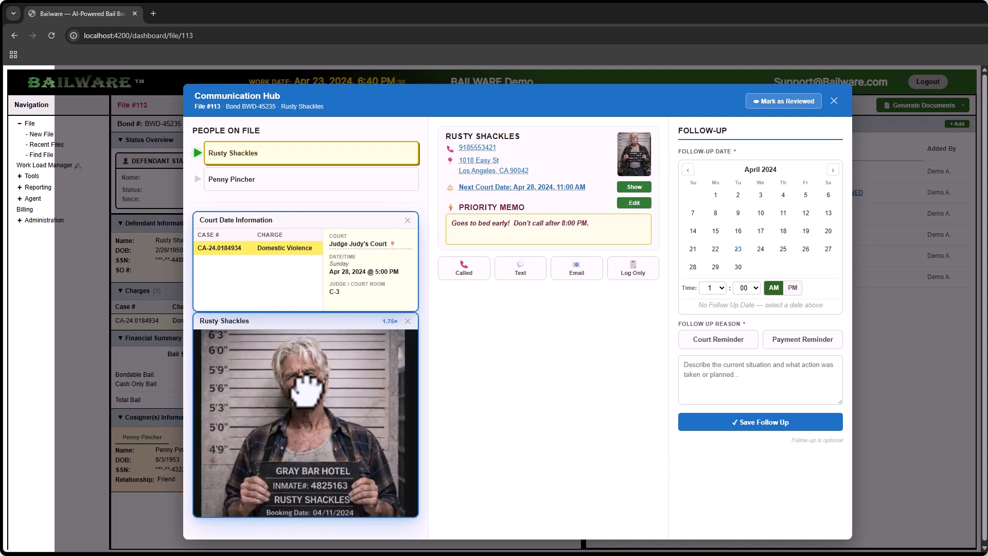
pyautogui.scroll(3, 306, 393)
pyautogui.moveTo(307, 404); pyautogui.dragTo(305, 463)
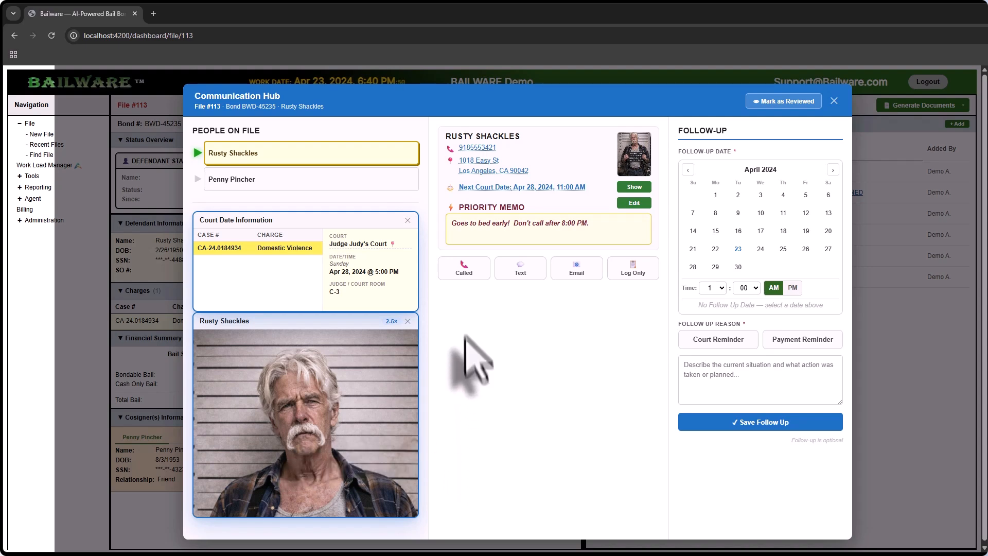
# Look through the No Answer, Voicemail and Spoke With outcome forms for a call to the defendant
pyautogui.click(465, 272)
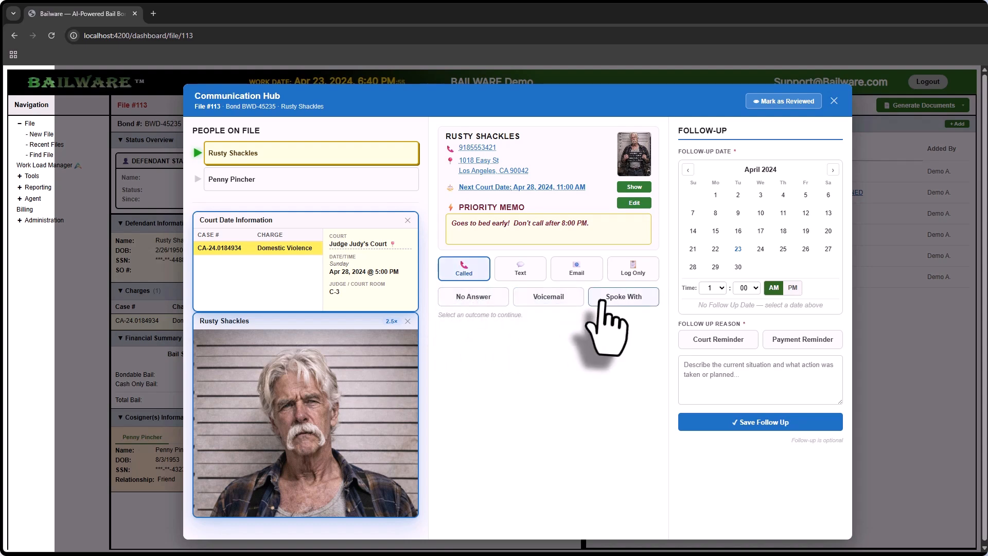
pyautogui.click(470, 299)
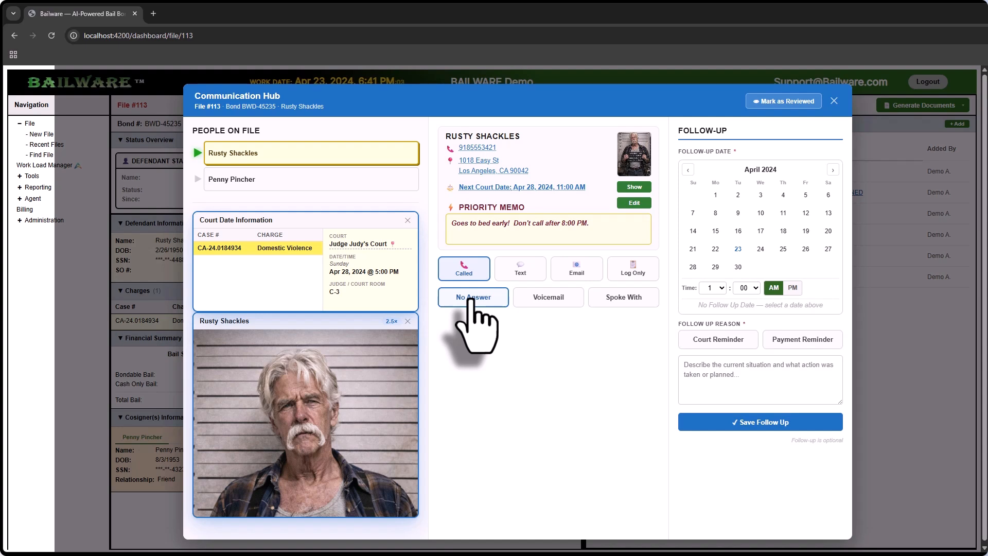
pyautogui.click(537, 306)
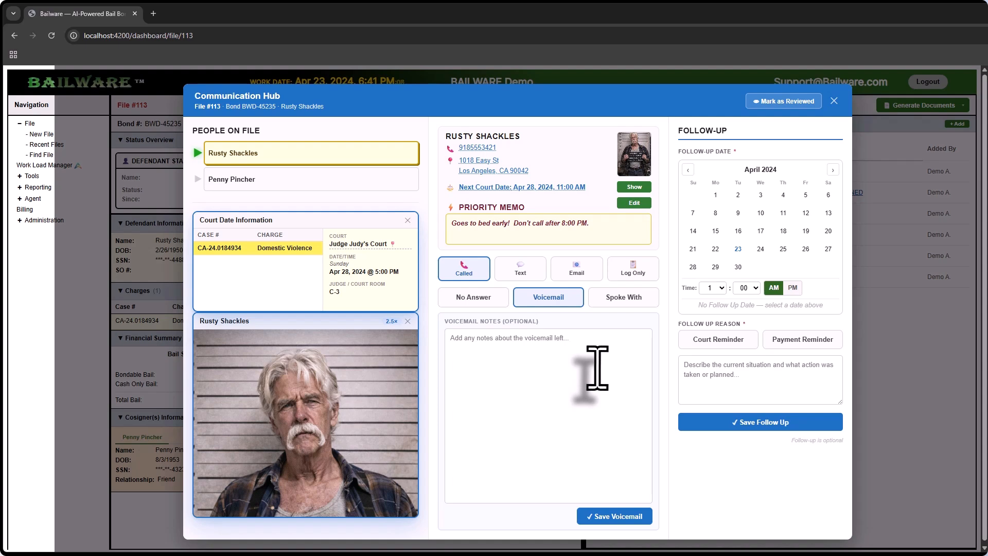
pyautogui.click(622, 300)
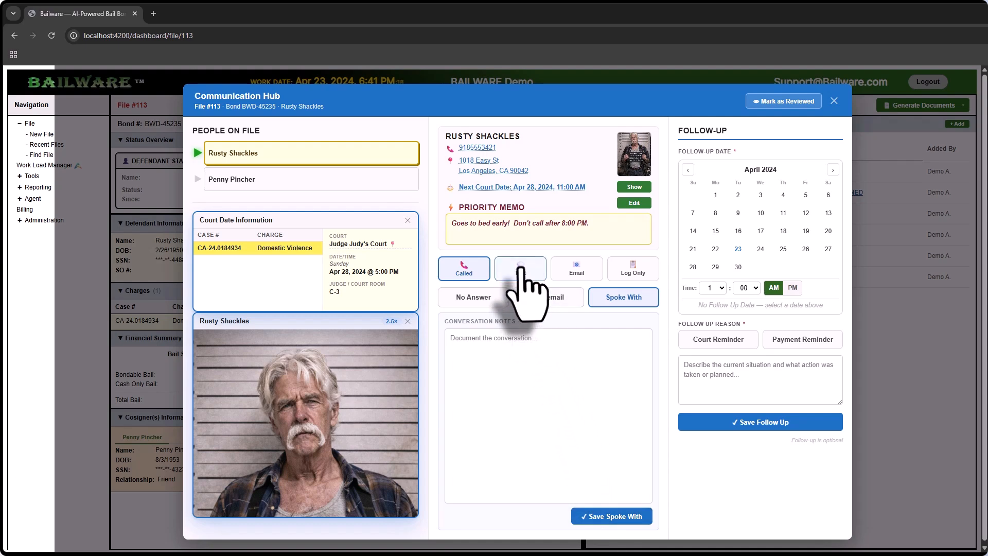
# Preview the court reminder message in the defendant's text conversation and discard the draft without sending
pyautogui.click(536, 279)
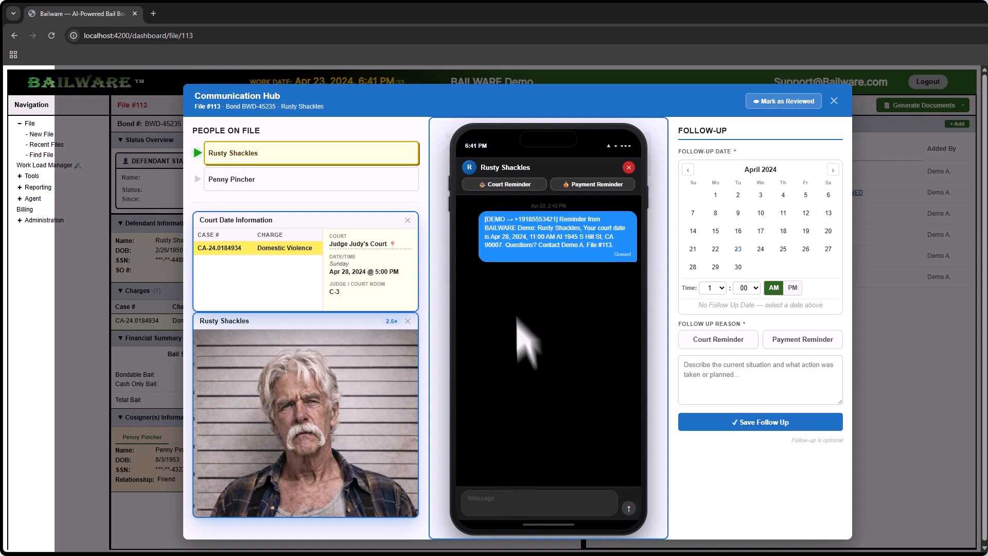
pyautogui.click(507, 186)
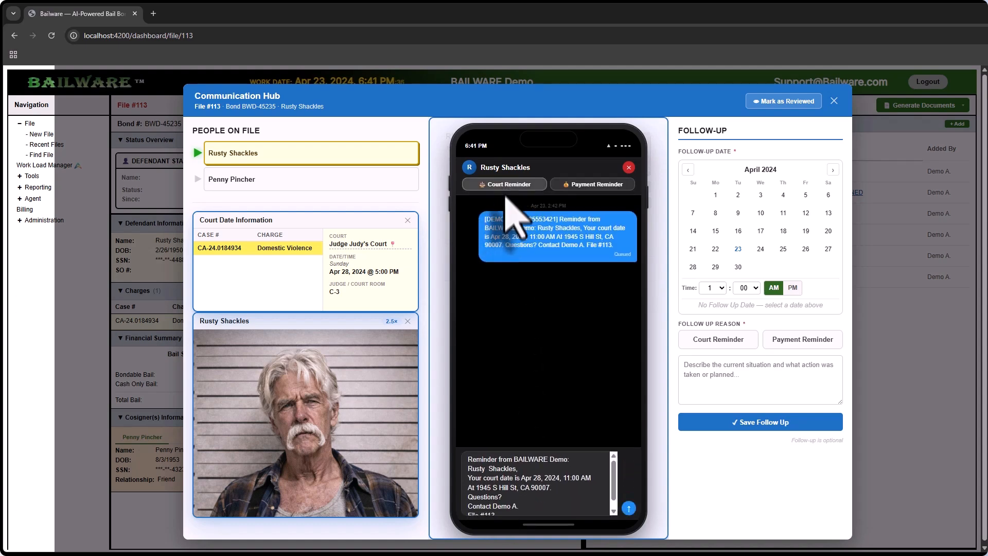
pyautogui.click(497, 477)
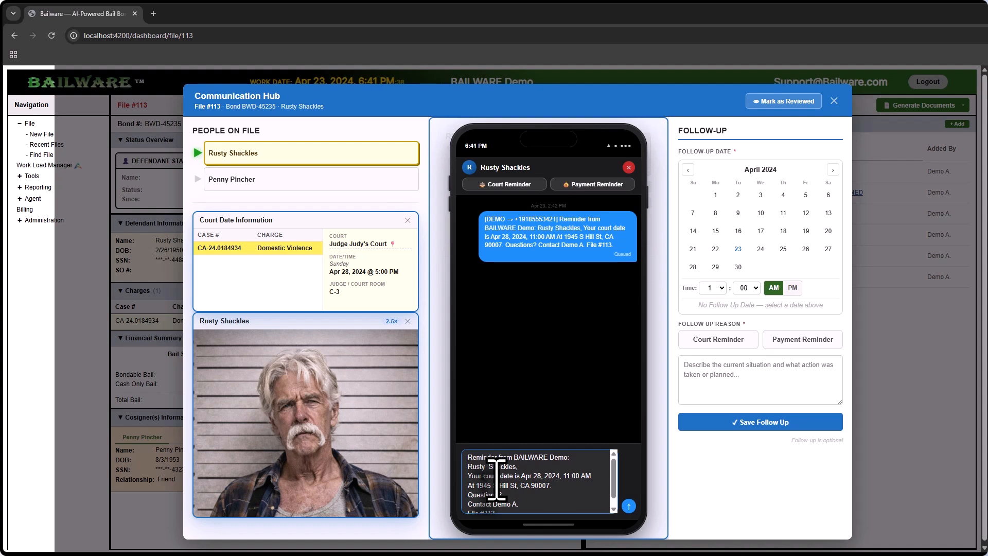
pyautogui.hotkey('ctrl', 'a')
pyautogui.press('BackSpace')
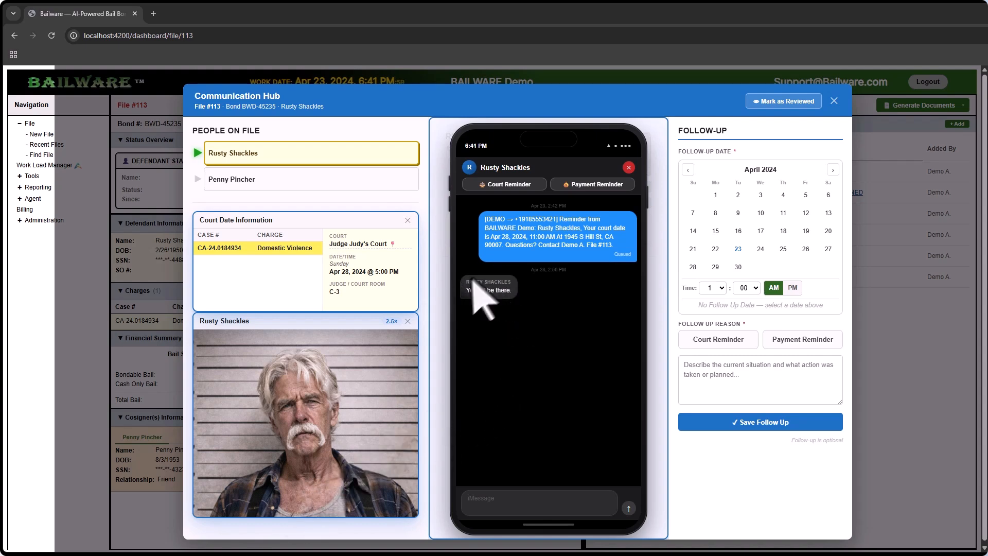
pyautogui.click(629, 168)
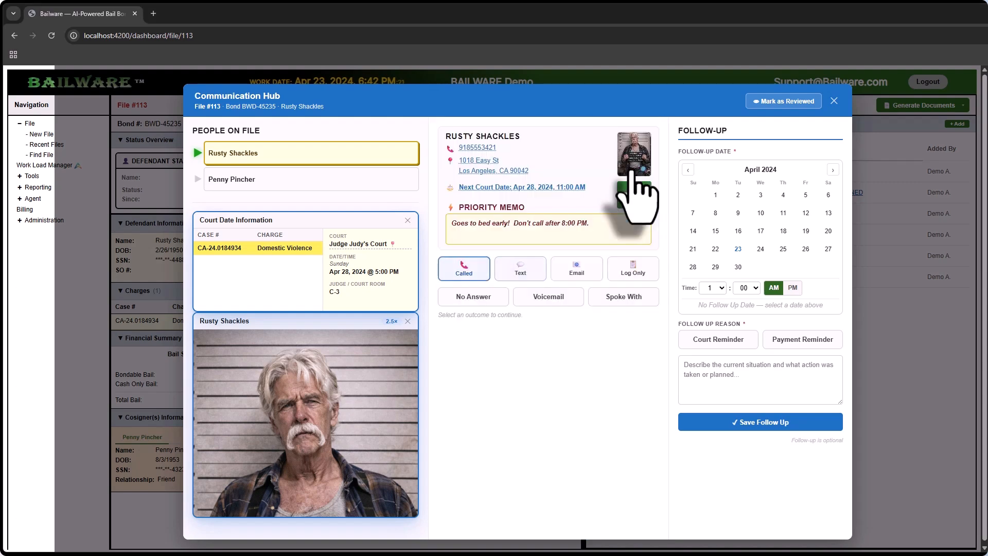
# Fill an email to the defendant from the Court Date Reminder template and cancel it without sending
pyautogui.click(568, 273)
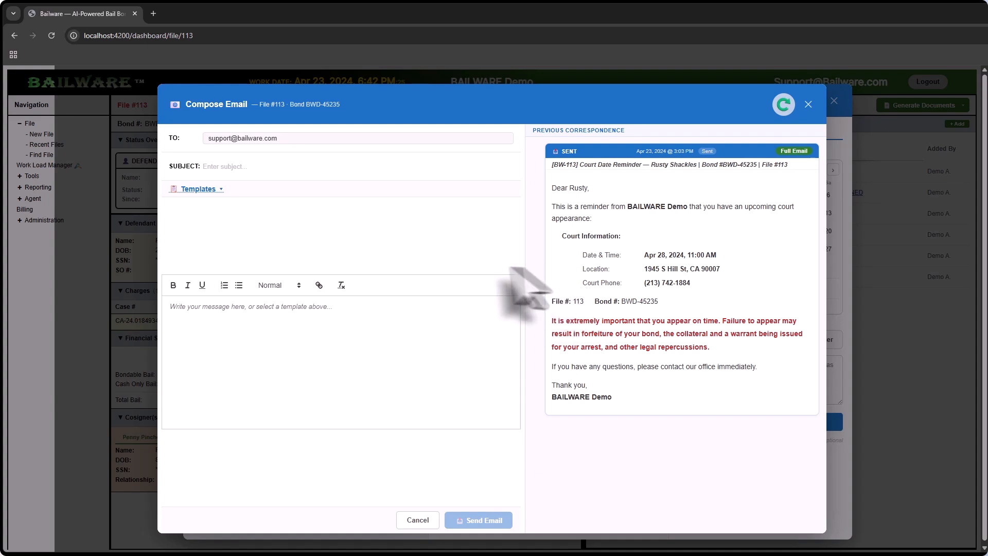
pyautogui.click(180, 315)
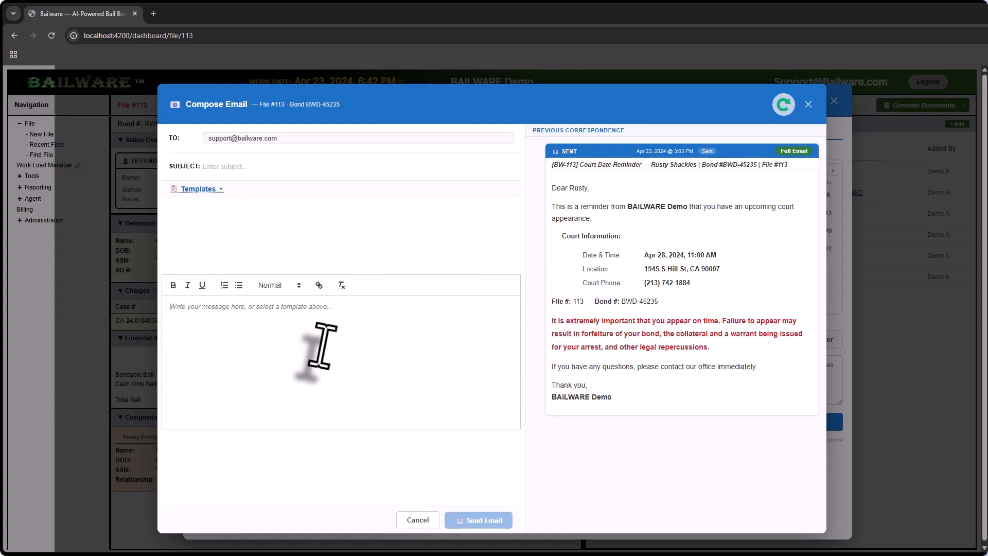
pyautogui.click(200, 190)
pyautogui.click(201, 157)
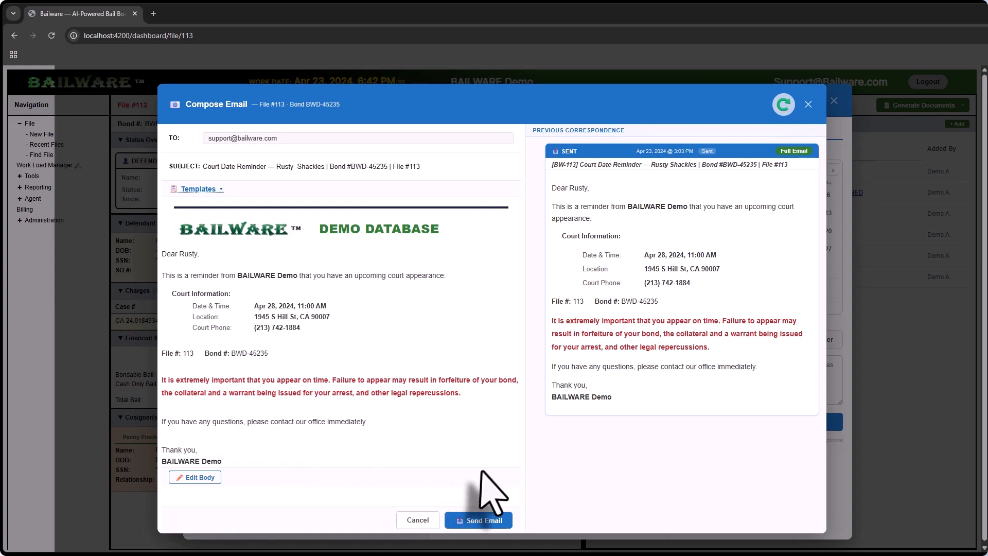
pyautogui.click(416, 528)
# Refresh the defendant's previous email correspondence and view the sent court date reminder in full
pyautogui.click(582, 269)
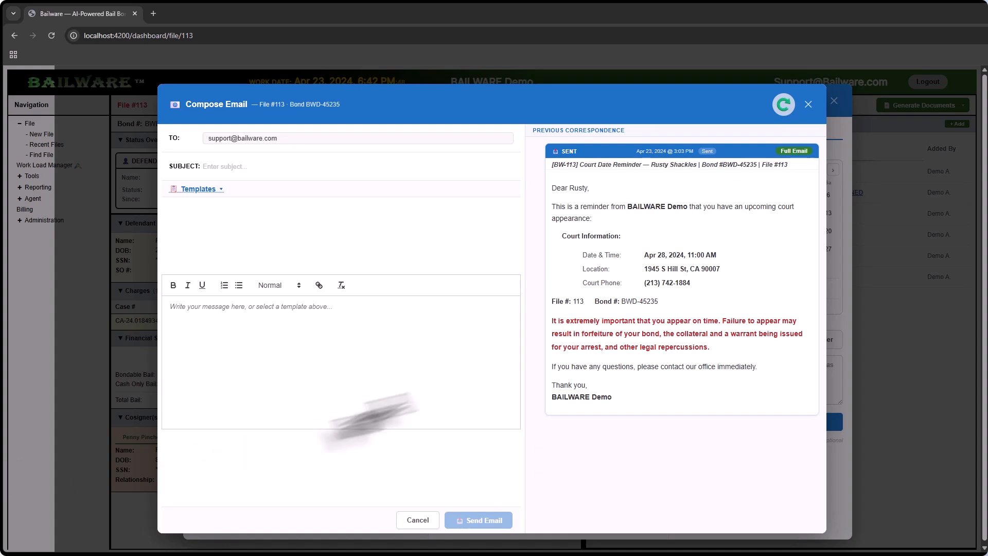
pyautogui.click(782, 105)
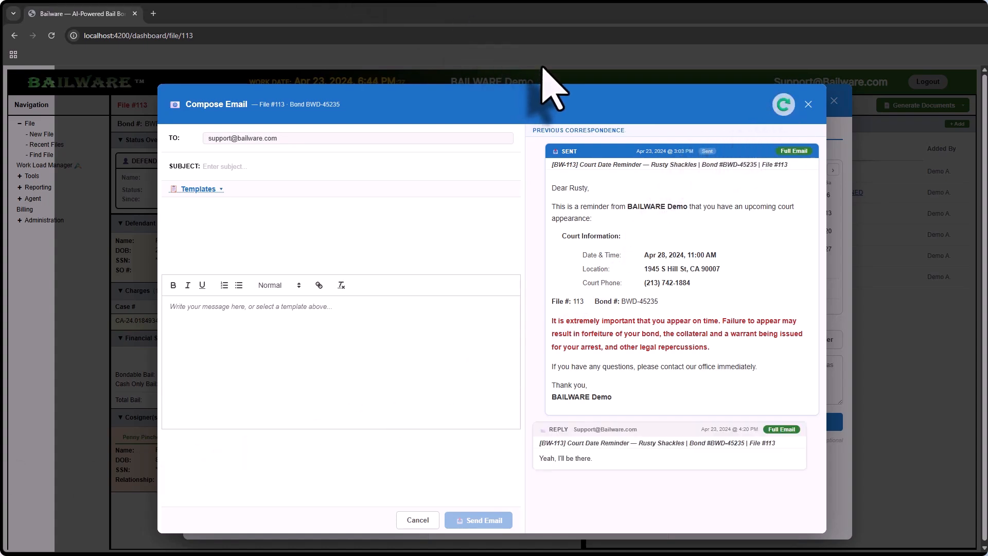
pyautogui.click(795, 153)
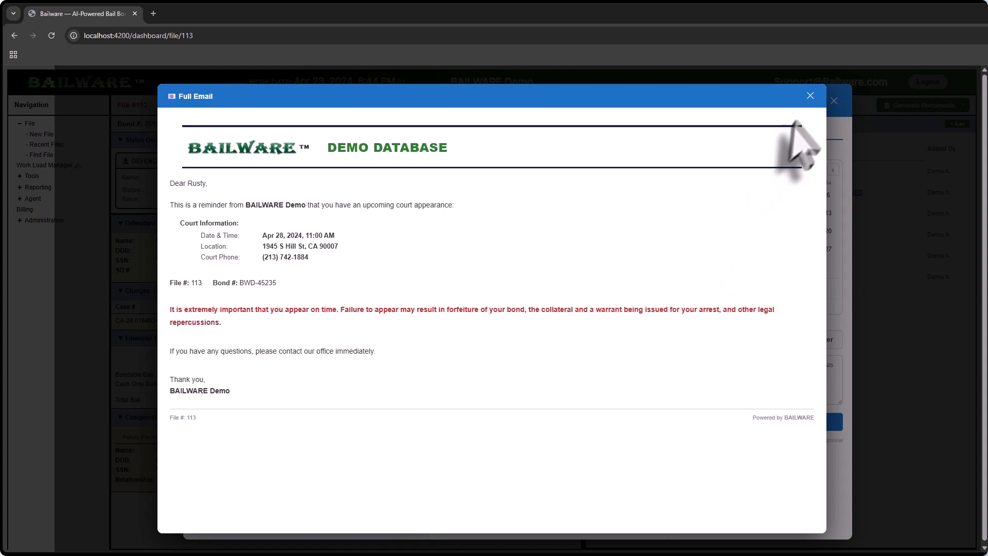
pyautogui.click(810, 96)
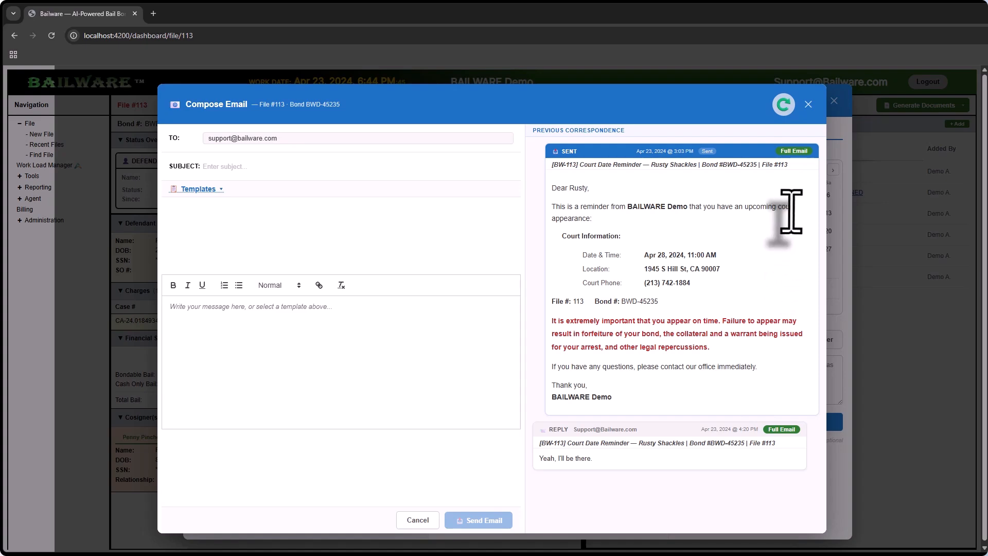
pyautogui.click(806, 104)
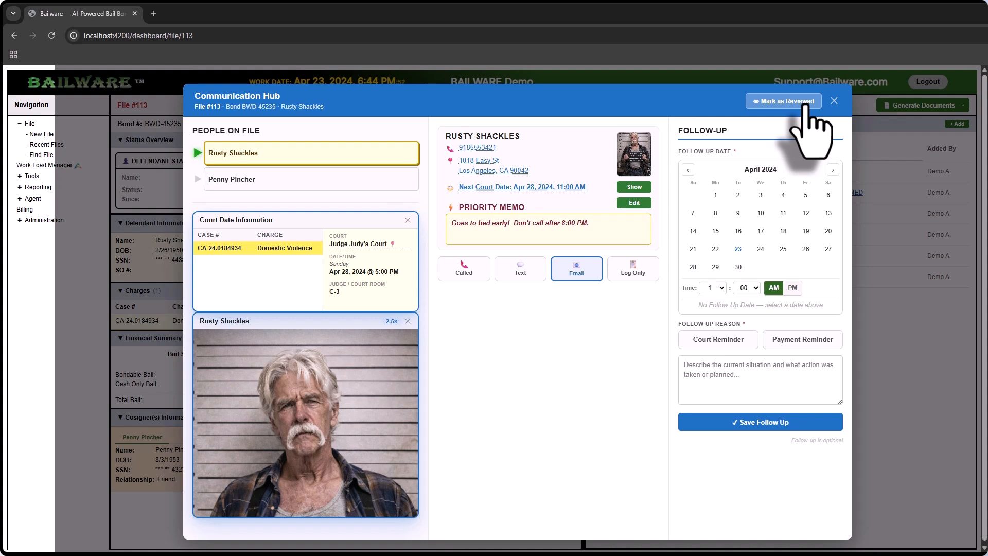
# Open the log-only note form and schedule the follow-up for Monday, Apr 29, 2024 at 8:00 PM
pyautogui.click(632, 268)
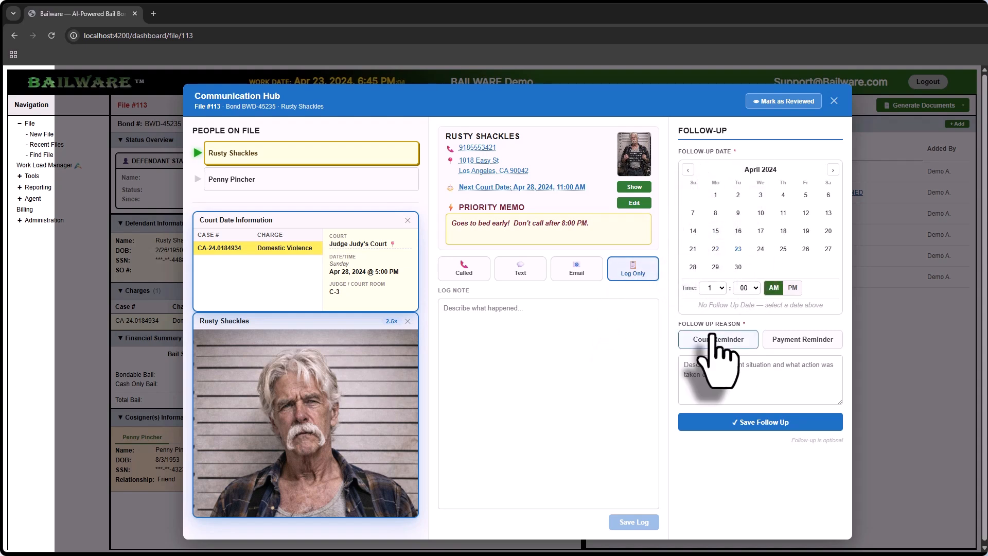
pyautogui.click(716, 268)
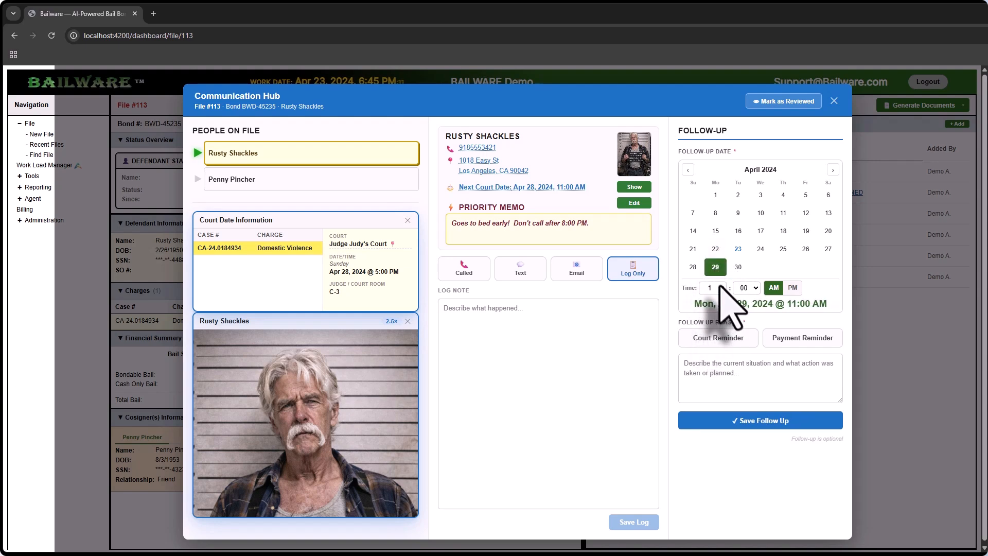
pyautogui.click(716, 288)
pyautogui.click(713, 387)
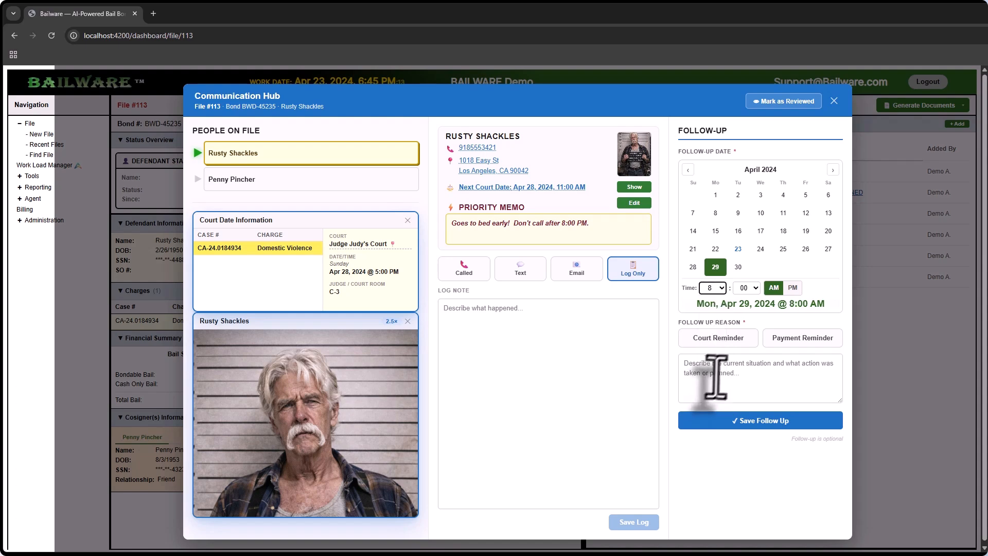
pyautogui.click(792, 288)
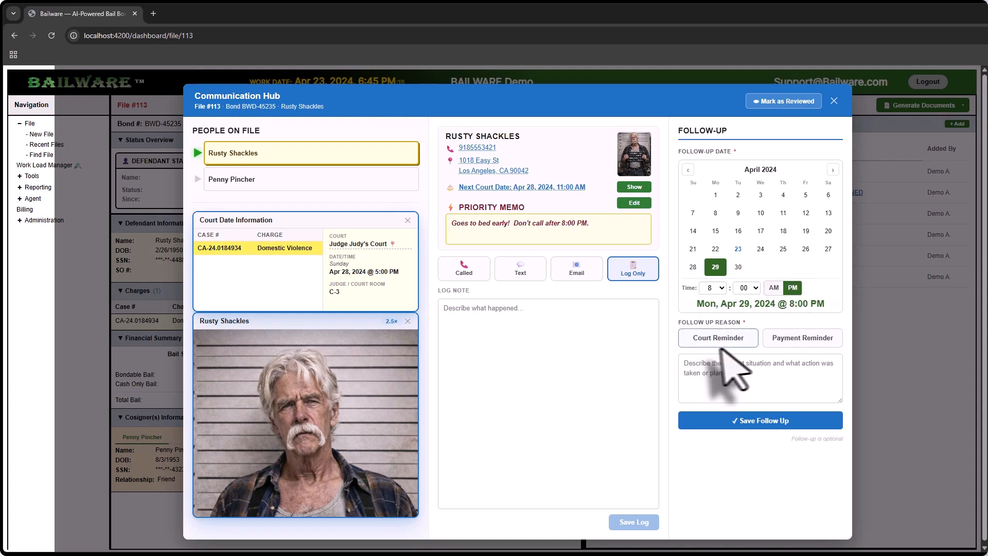
# Try both preset follow-up reasons and settle on Court Reminder
pyautogui.click(703, 338)
pyautogui.click(783, 338)
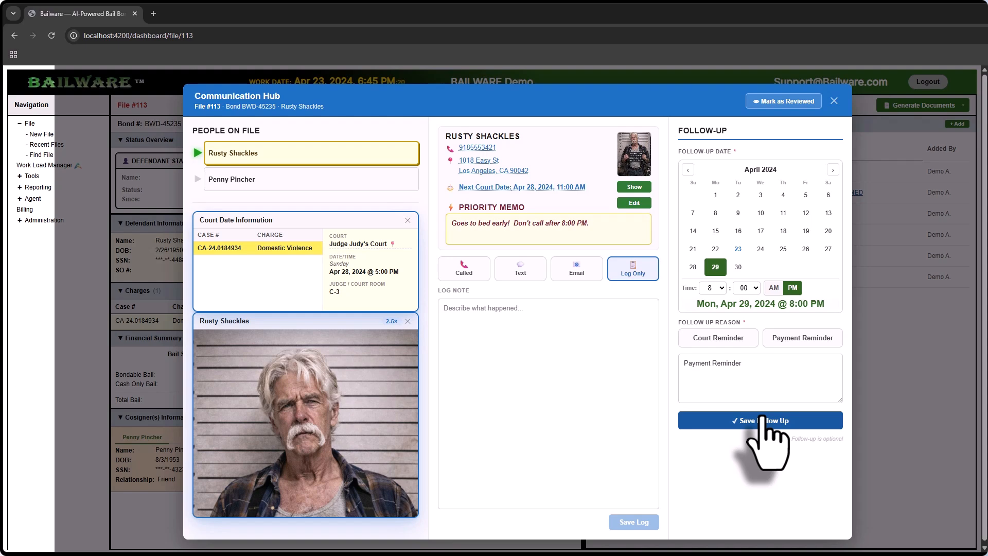
pyautogui.click(732, 344)
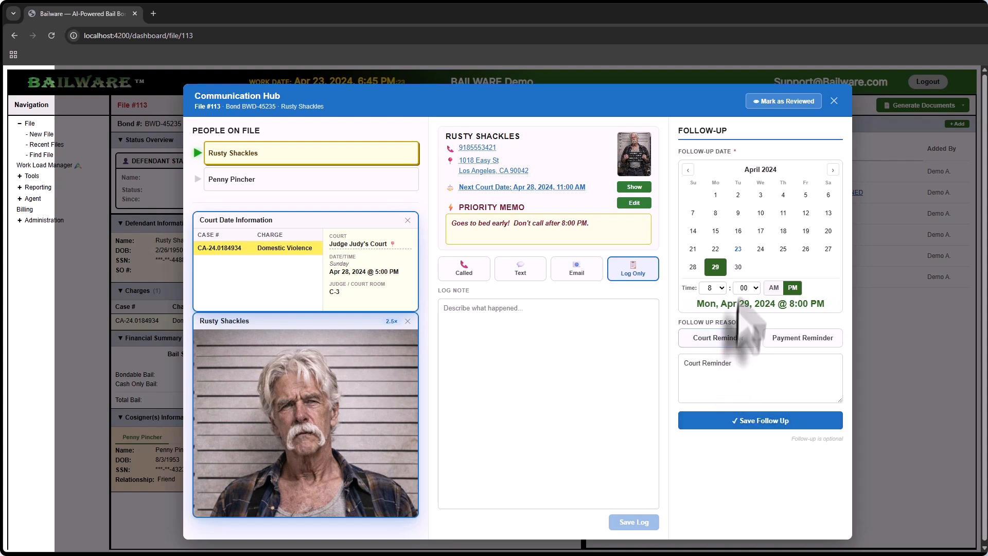